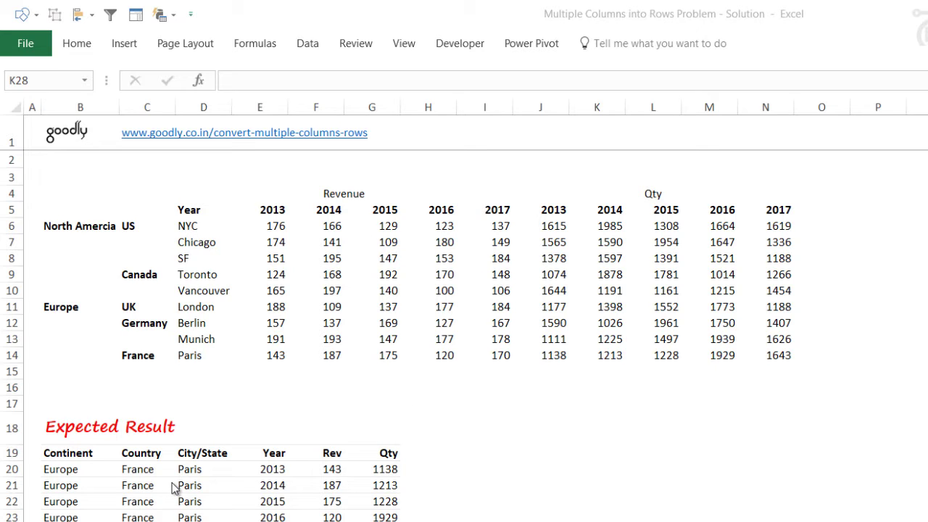
# Compare the expected result headings (Continent, years 2013–2016, Rev, Qty) with the source data
pyautogui.click(53, 458)
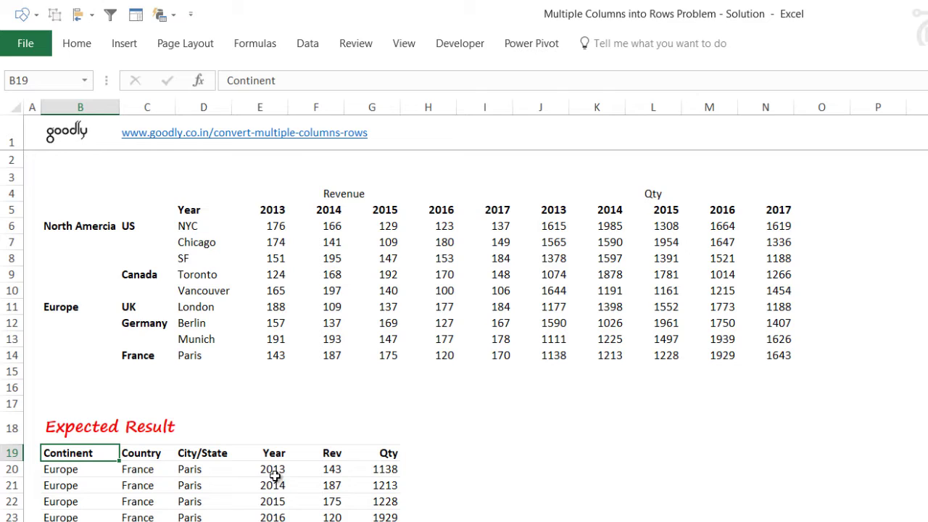
pyautogui.moveTo(251, 210); pyautogui.dragTo(419, 206)
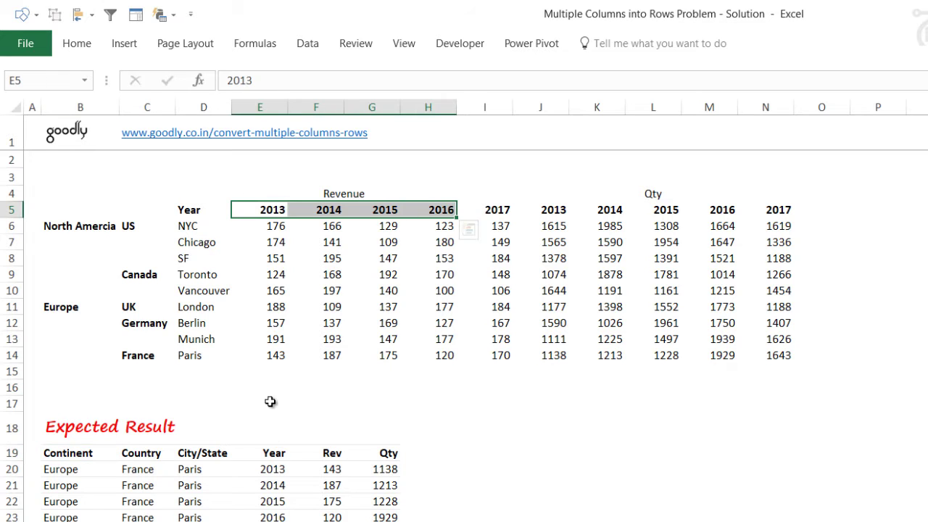
pyautogui.click(336, 455)
pyautogui.click(391, 451)
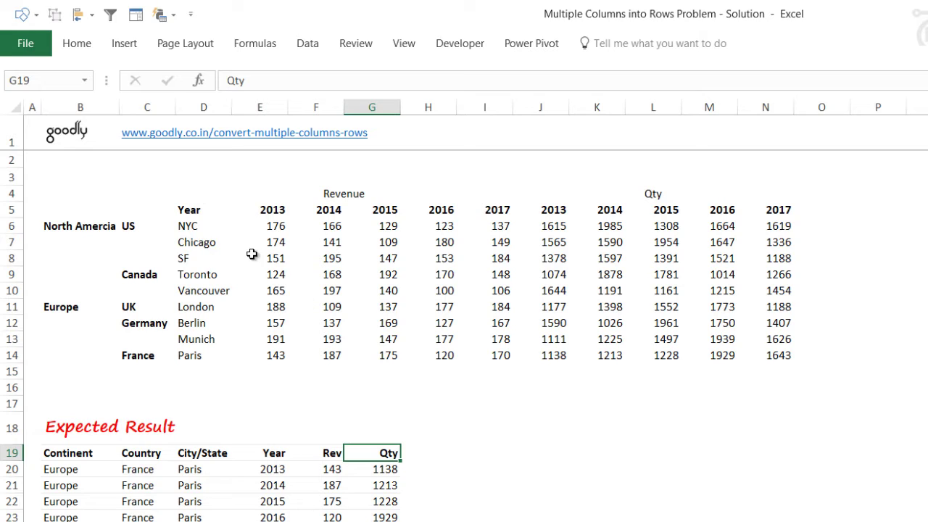
pyautogui.click(282, 228)
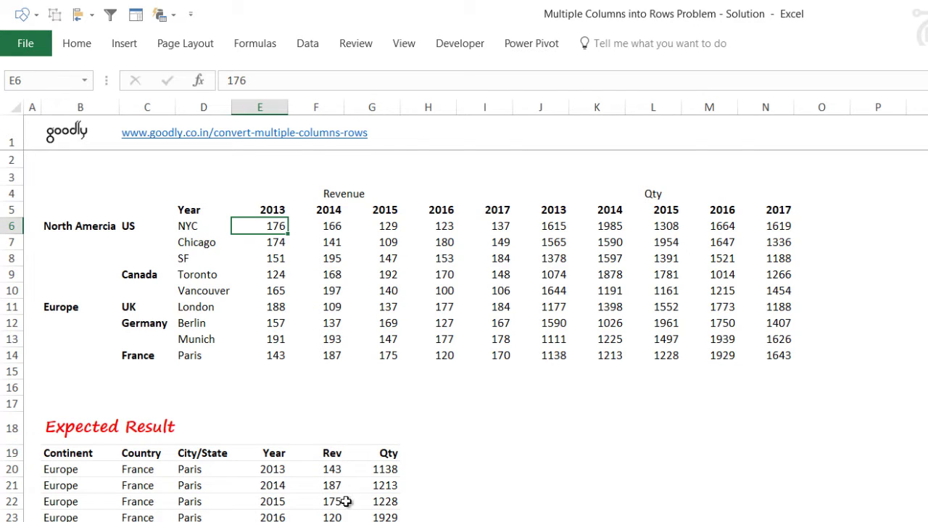
pyautogui.scroll(-2, 365, 490)
pyautogui.scroll(-7, 365, 491)
pyautogui.scroll(-1, 365, 491)
pyautogui.scroll(10, 364, 486)
# Convert B4:N14 into a table without headers and load it into Power Query Editor
pyautogui.click(300, 261)
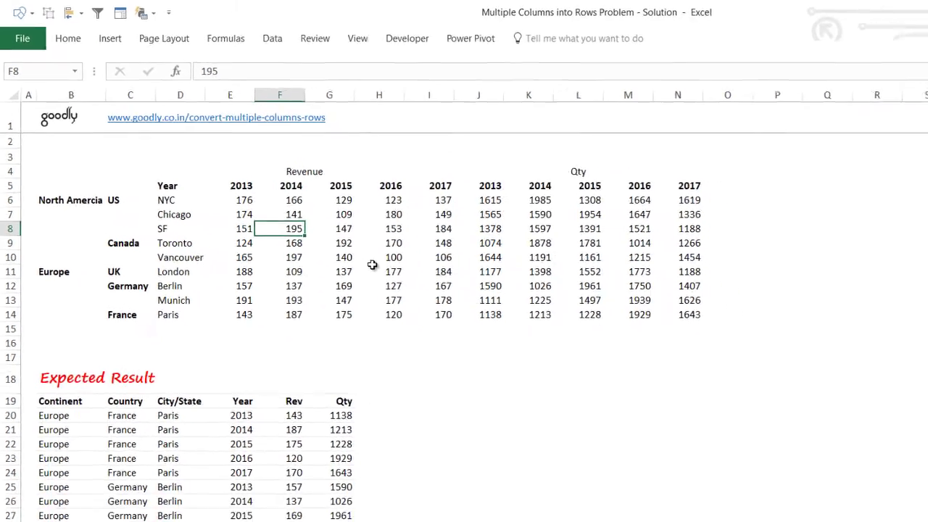
pyautogui.hotkey('ctrl', 't')
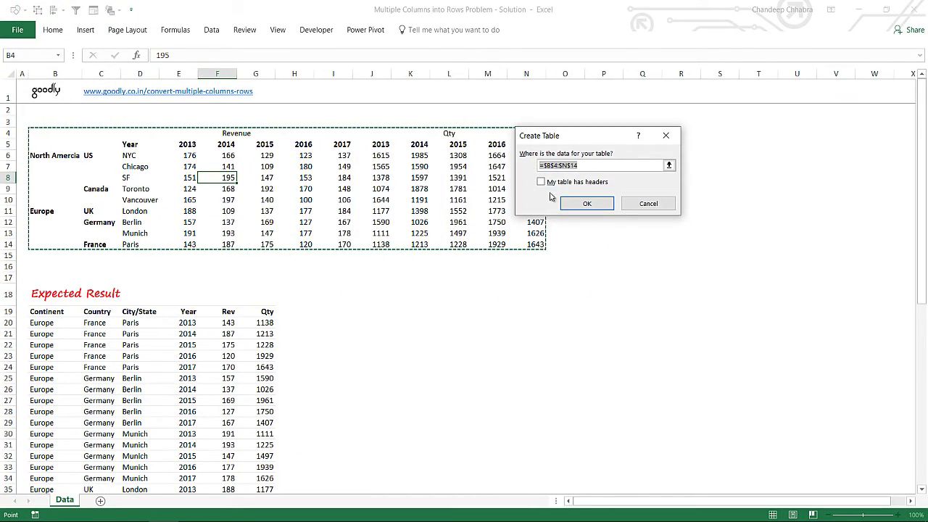
pyautogui.click(589, 204)
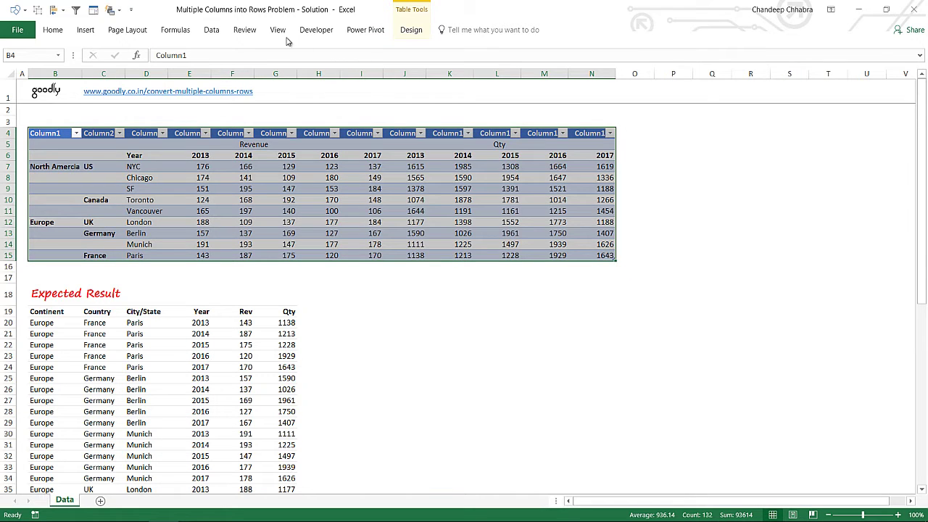
pyautogui.click(211, 29)
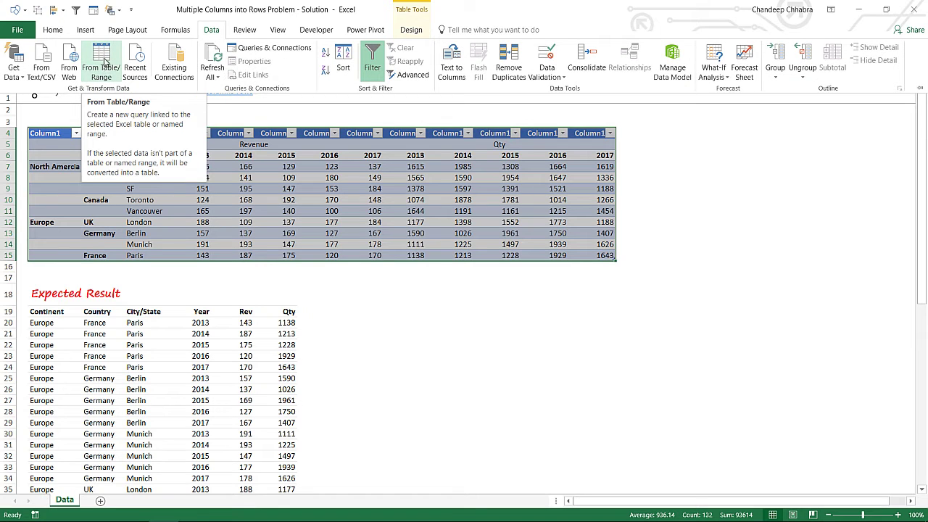
pyautogui.click(103, 64)
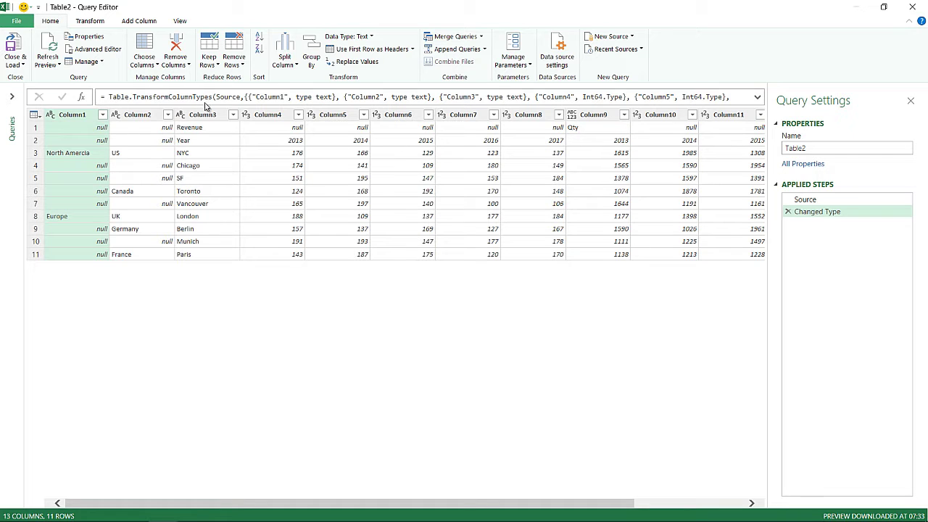
# Remove the top 1 row, then use the Year row as the column headers
pyautogui.click(235, 65)
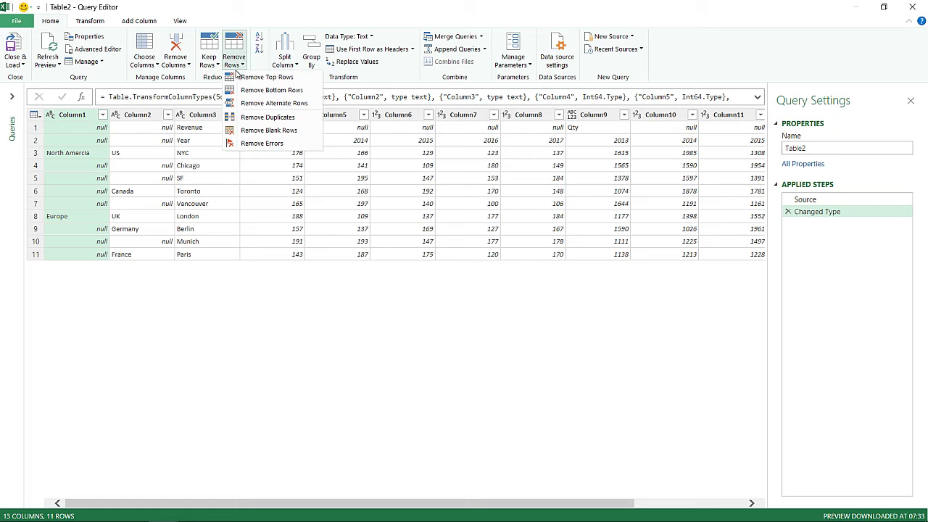
pyautogui.click(238, 77)
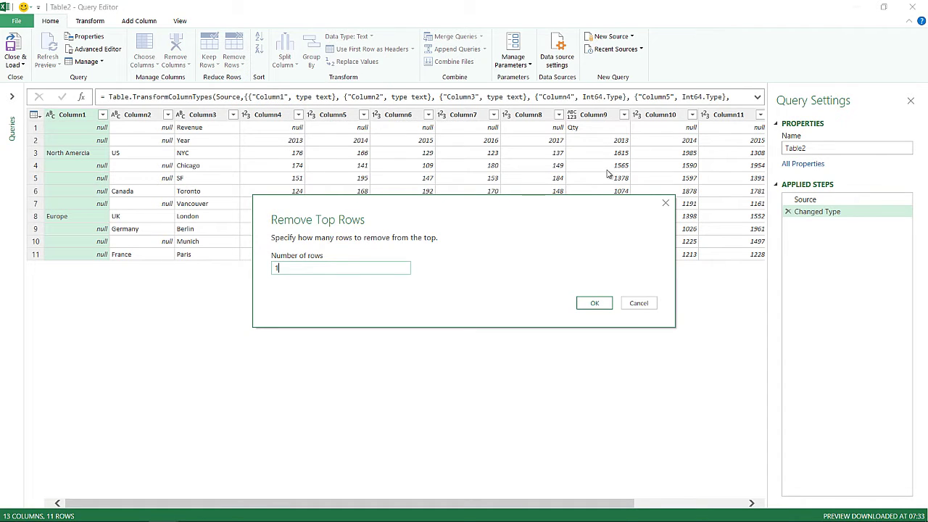
pyautogui.click(594, 303)
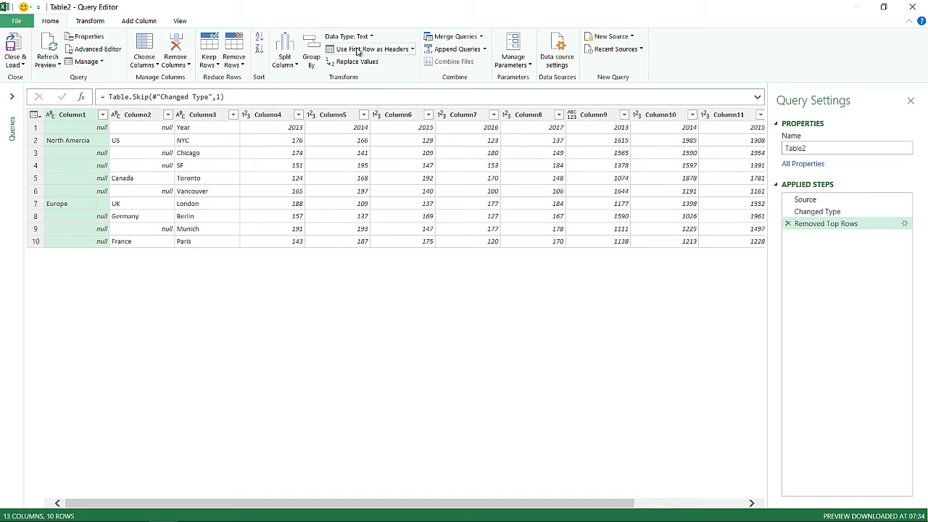
pyautogui.click(382, 51)
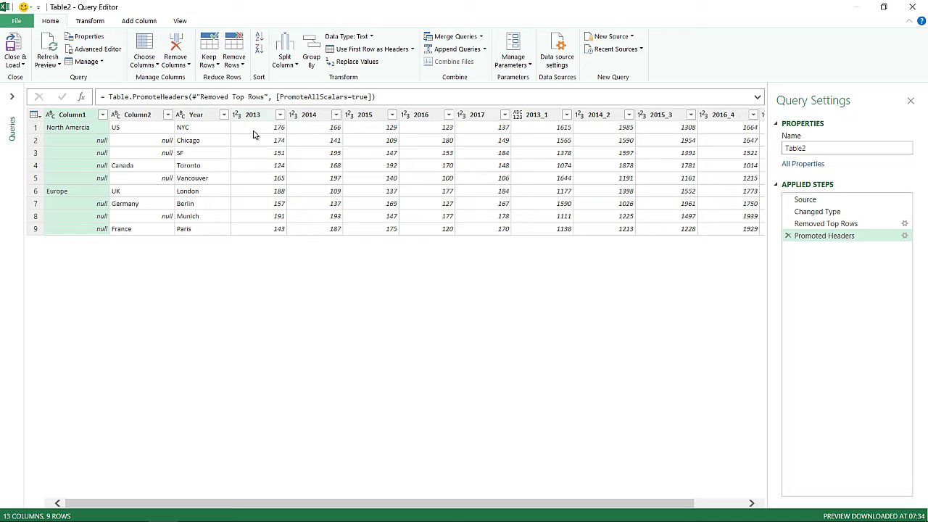
# Rename Column1 to Continent, Column2 to Country and Year to City
pyautogui.doubleClick(89, 117)
pyautogui.write('C')
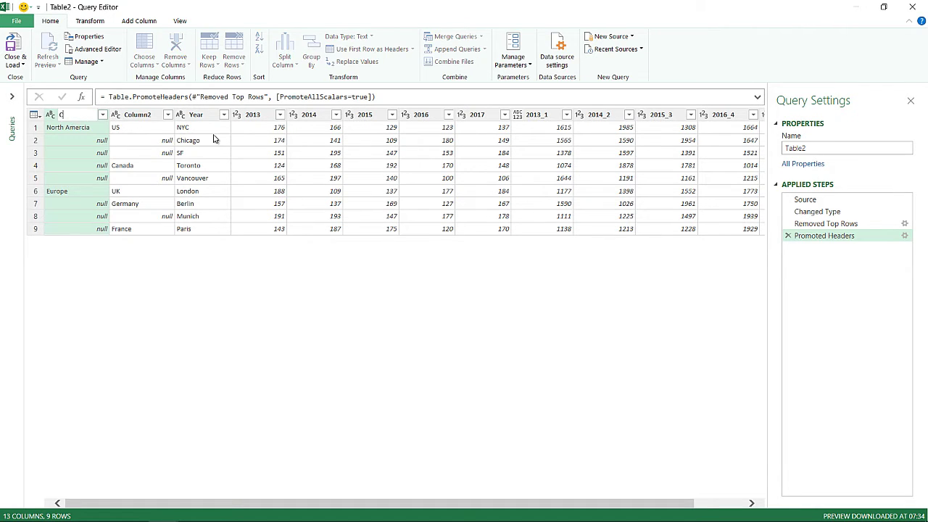
pyautogui.write('ontinent')
pyautogui.press('Return')
pyautogui.doubleClick(154, 116)
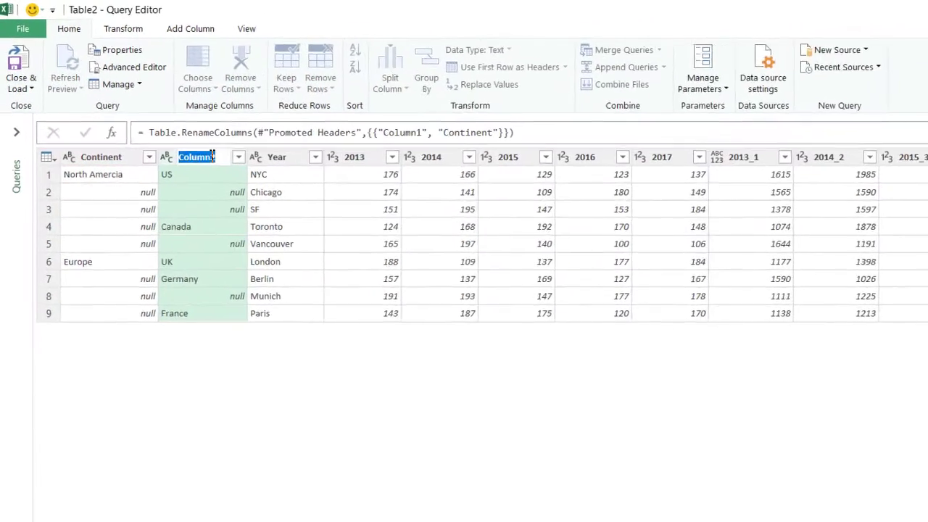
pyautogui.write('Country')
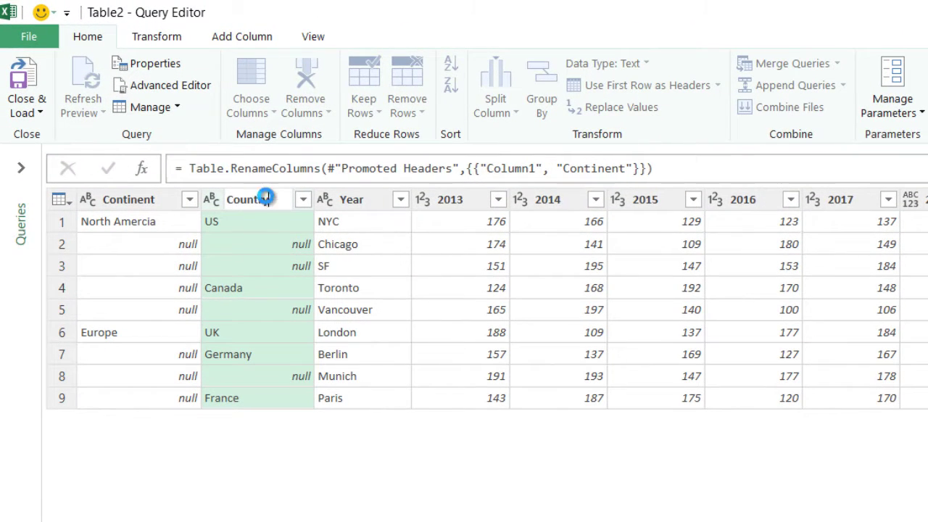
pyautogui.press('Return')
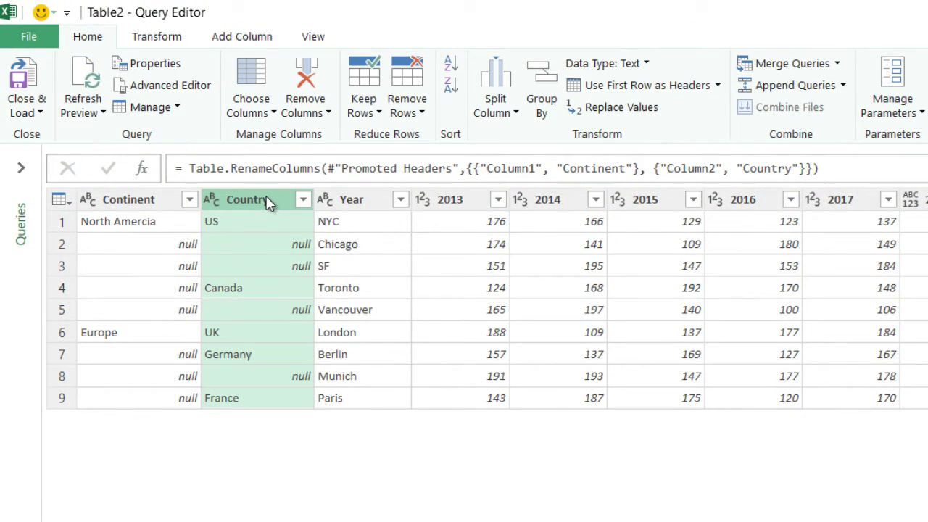
pyautogui.click(362, 206)
pyautogui.doubleClick(382, 201)
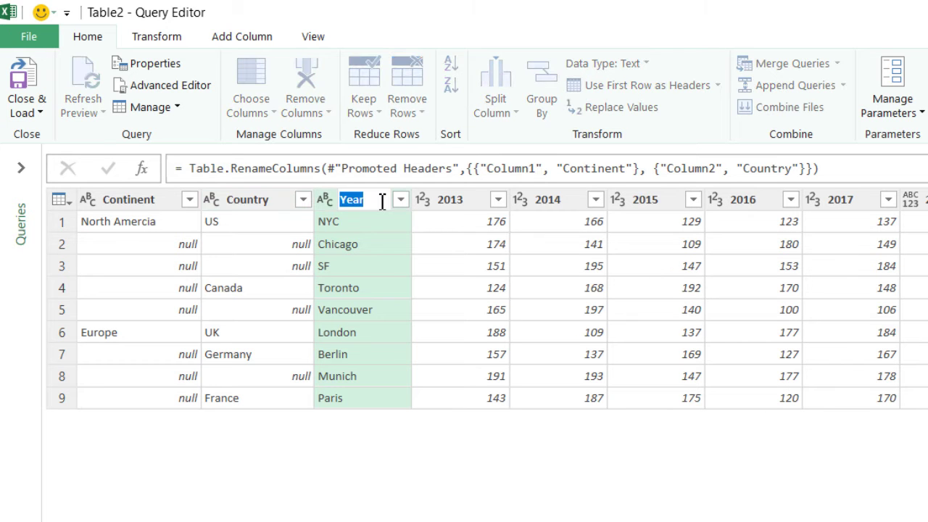
pyautogui.write('City')
pyautogui.press('Return')
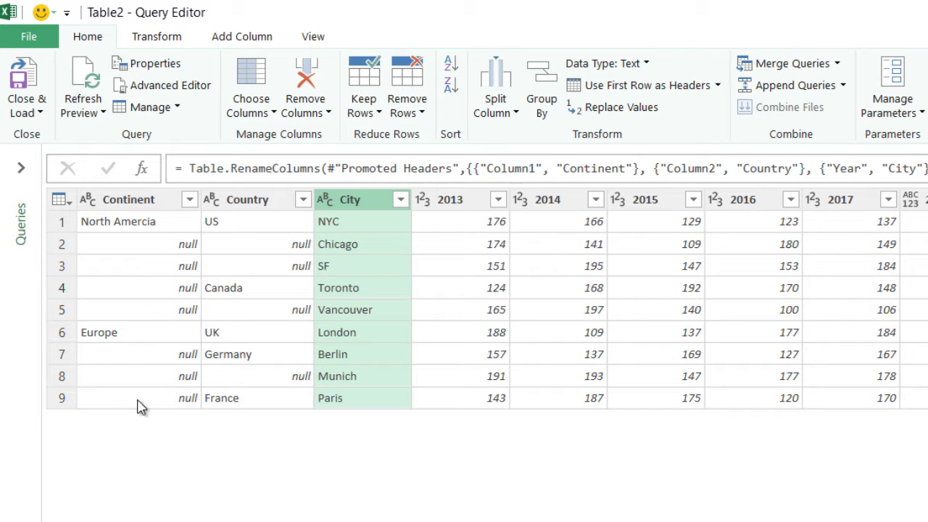
pyautogui.click(141, 201)
# Fill down blank Continent and Country cells, then select City alongside them
pyautogui.keyDown('ctrl'); pyautogui.click(271, 202); pyautogui.keyUp('ctrl')
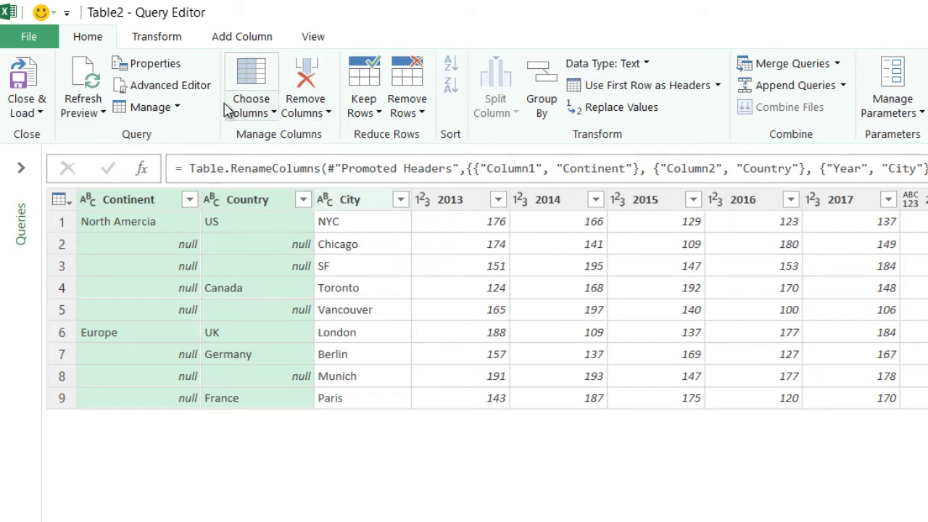
pyautogui.click(159, 39)
pyautogui.click(347, 87)
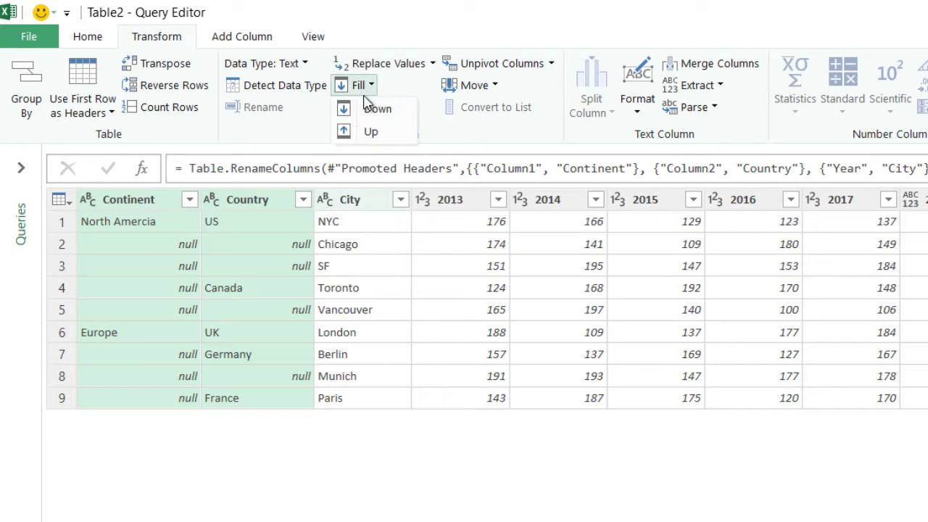
pyautogui.click(383, 115)
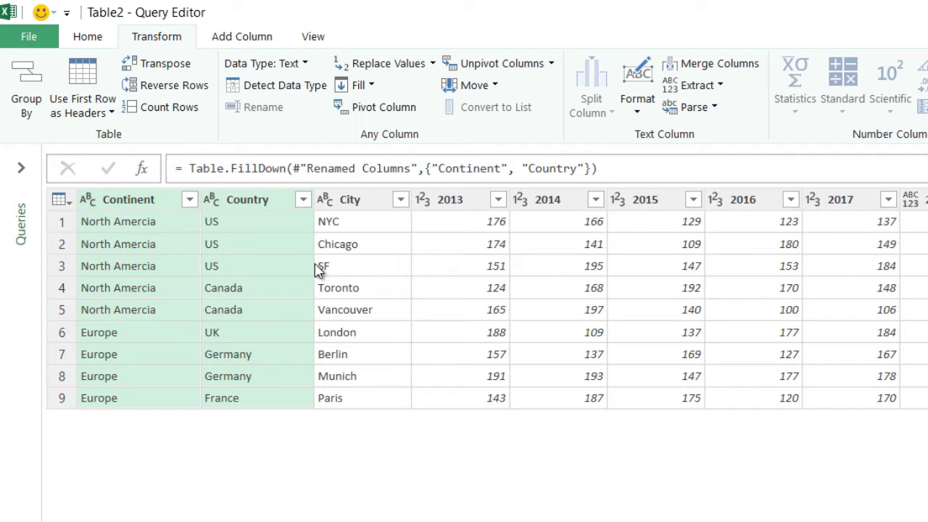
pyautogui.keyDown('ctrl'); pyautogui.click(369, 204); pyautogui.keyUp('ctrl')
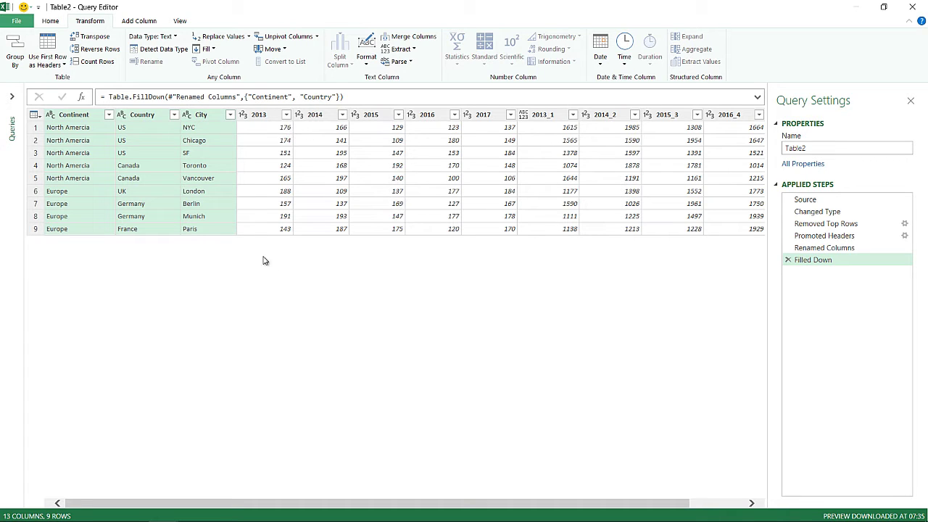
# Unpivot the year columns into rows and rename Attribute to Year in the formula
pyautogui.rightClick(208, 114)
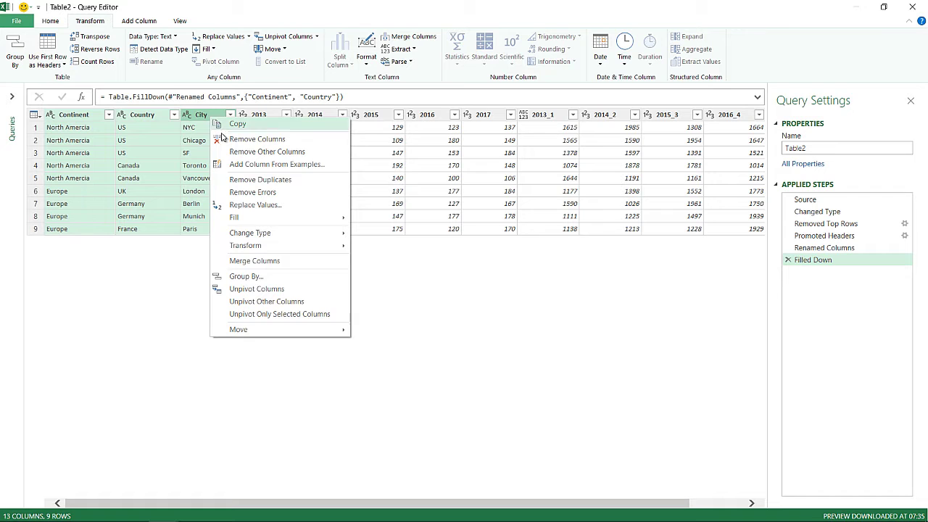
pyautogui.click(237, 302)
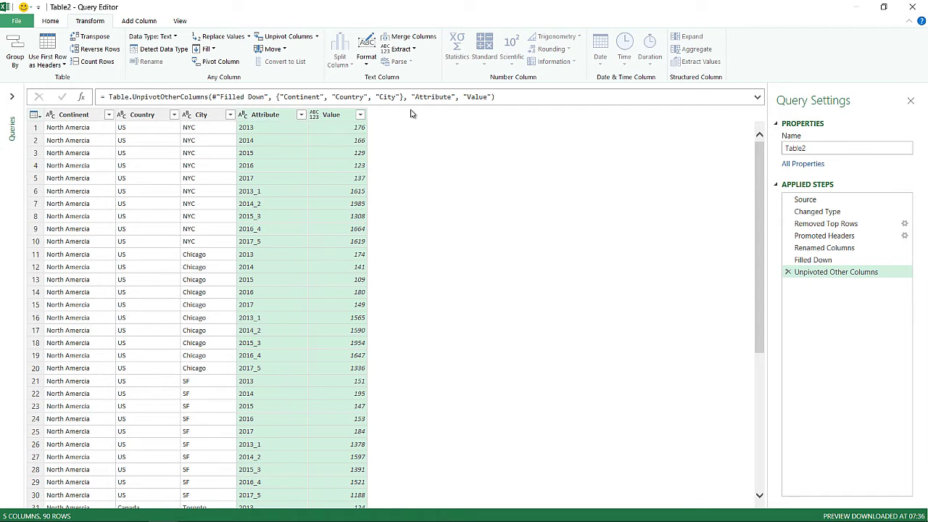
pyautogui.doubleClick(440, 97)
pyautogui.write('Year')
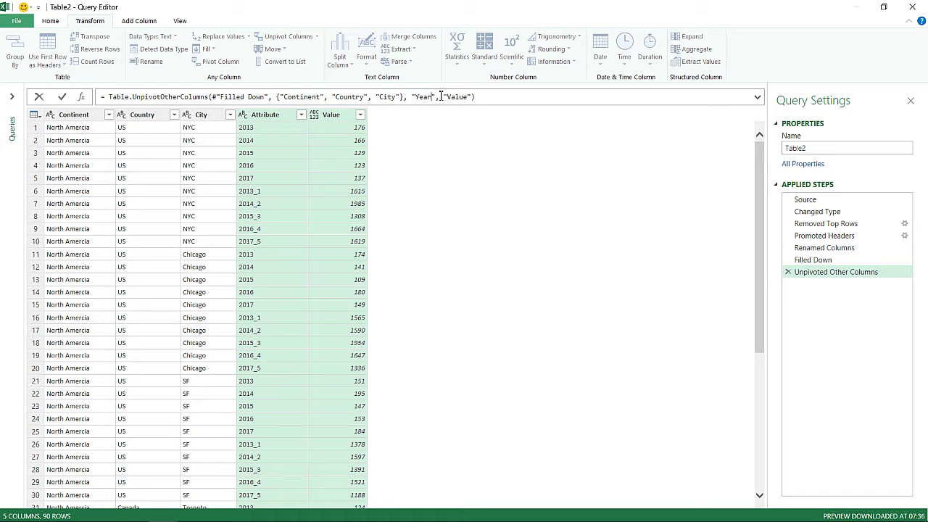
# Check the unpivoted values against the Removed Top Rows step and select the Year column
pyautogui.click(265, 154)
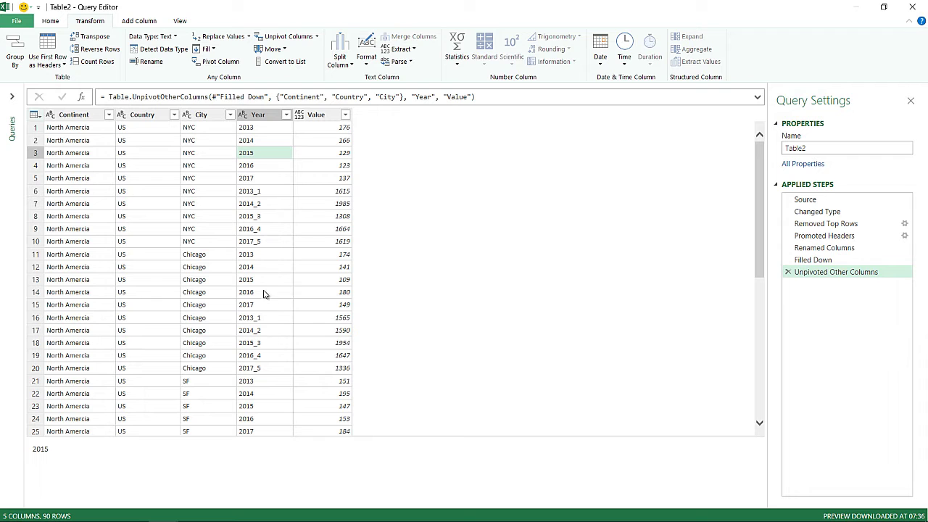
pyautogui.scroll(-4, 272, 348)
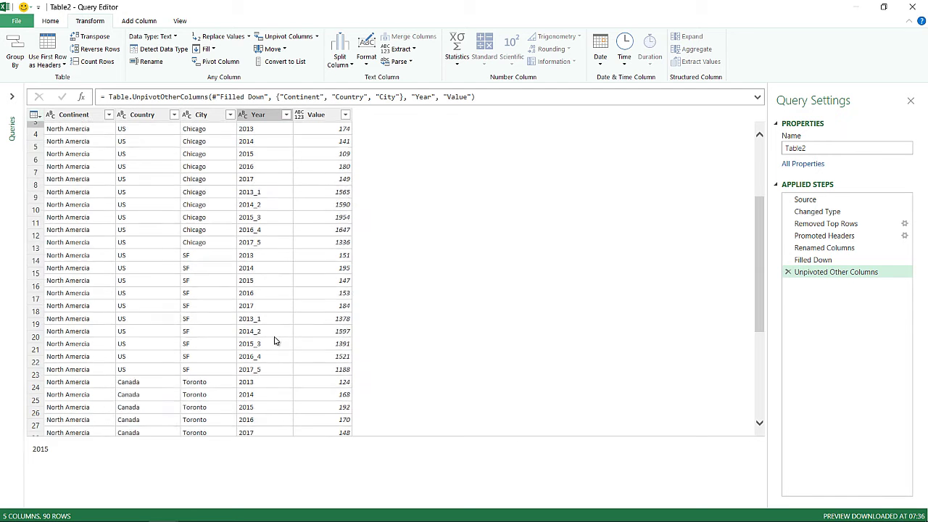
pyautogui.scroll(4, 274, 338)
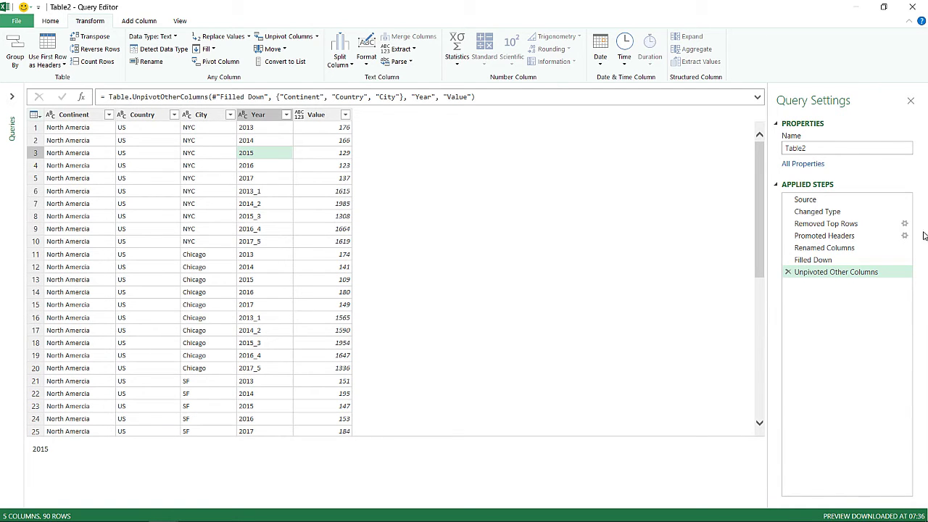
pyautogui.click(854, 223)
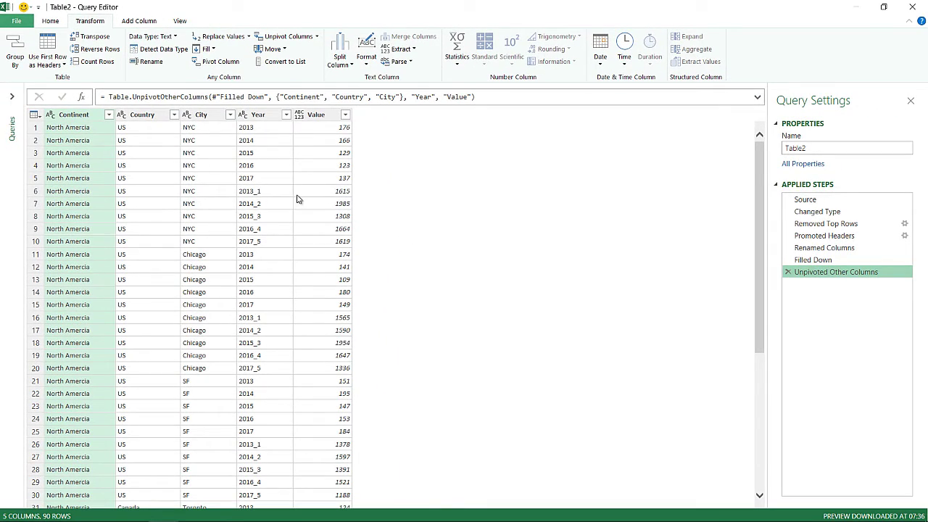
pyautogui.click(261, 116)
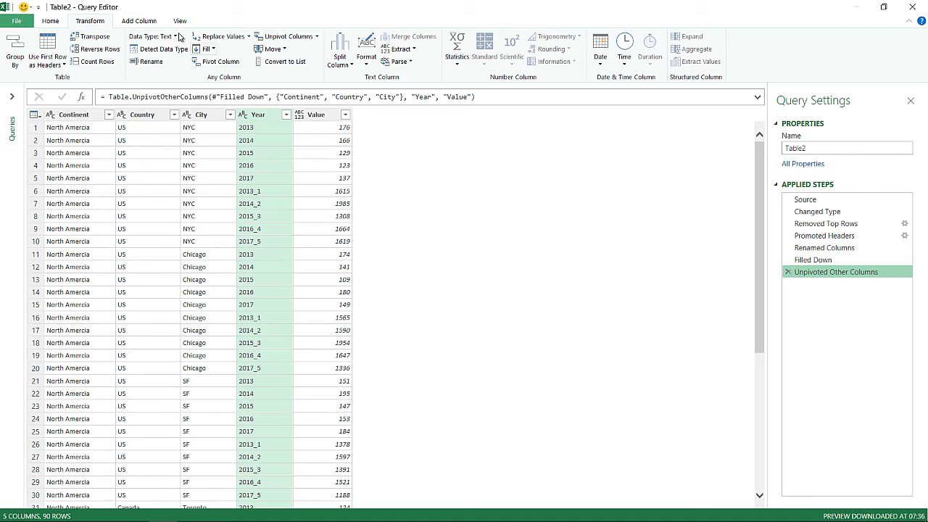
# Start a conditional column whose rule tests whether Year contains '_'
pyautogui.click(150, 21)
pyautogui.click(145, 36)
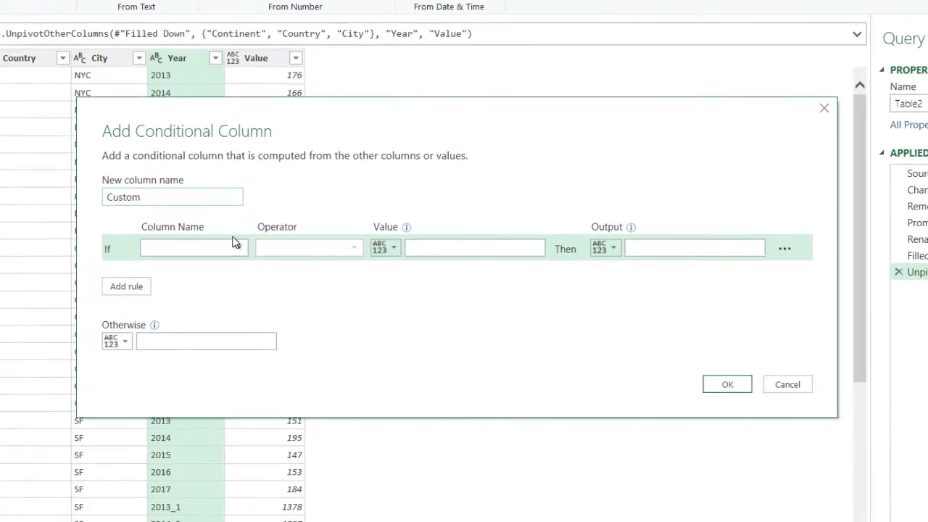
pyautogui.doubleClick(264, 216)
pyautogui.click(273, 255)
pyautogui.click(158, 246)
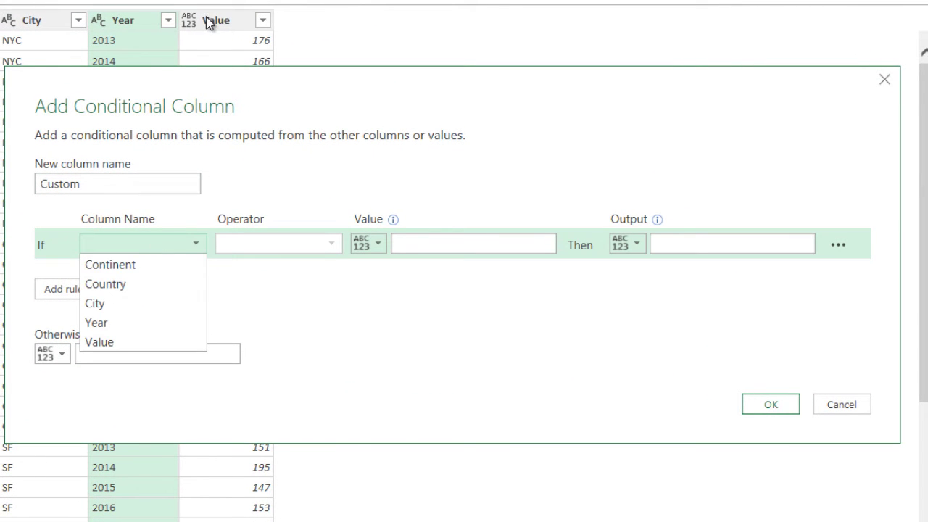
pyautogui.click(137, 322)
pyautogui.click(305, 245)
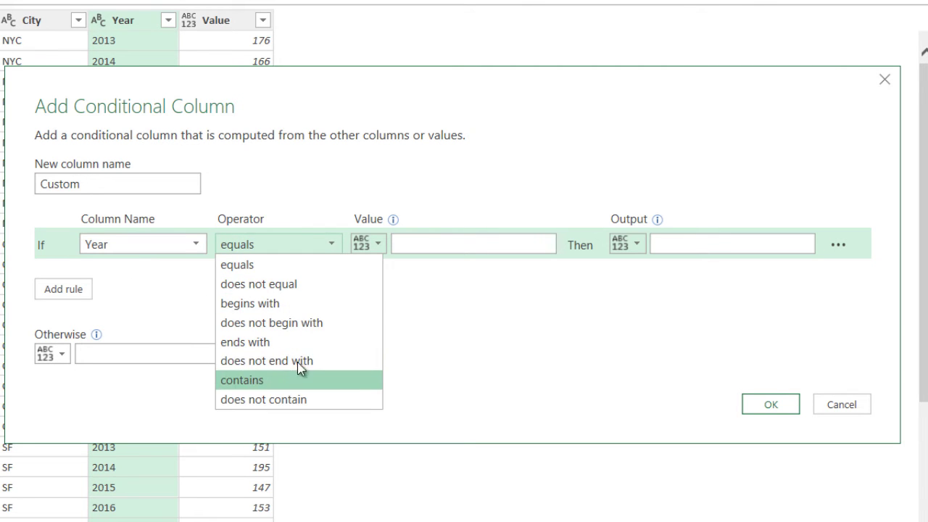
pyautogui.click(290, 378)
pyautogui.click(449, 247)
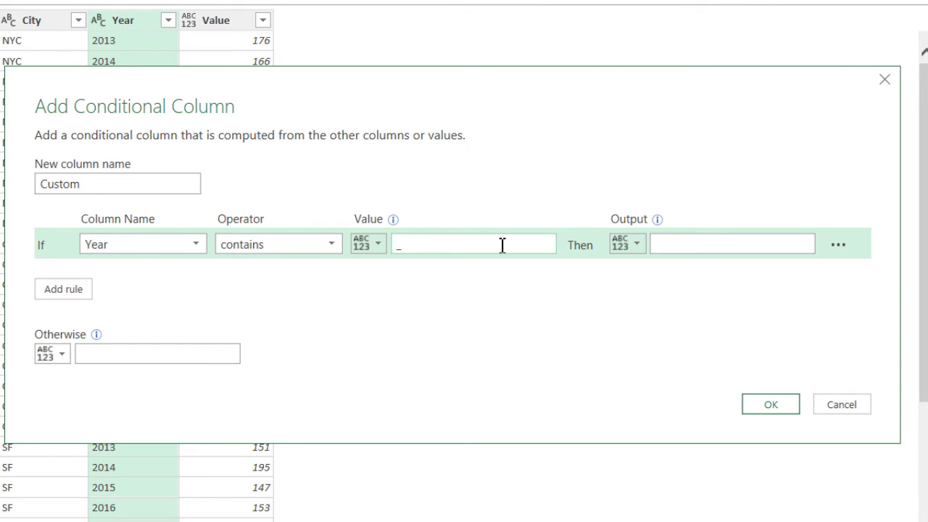
pyautogui.click(694, 243)
pyautogui.write('Rev')
# Name the column Type, returning Quantity for matches and Revenue otherwise, and create it
pyautogui.doubleClick(124, 186)
pyautogui.write('Type')
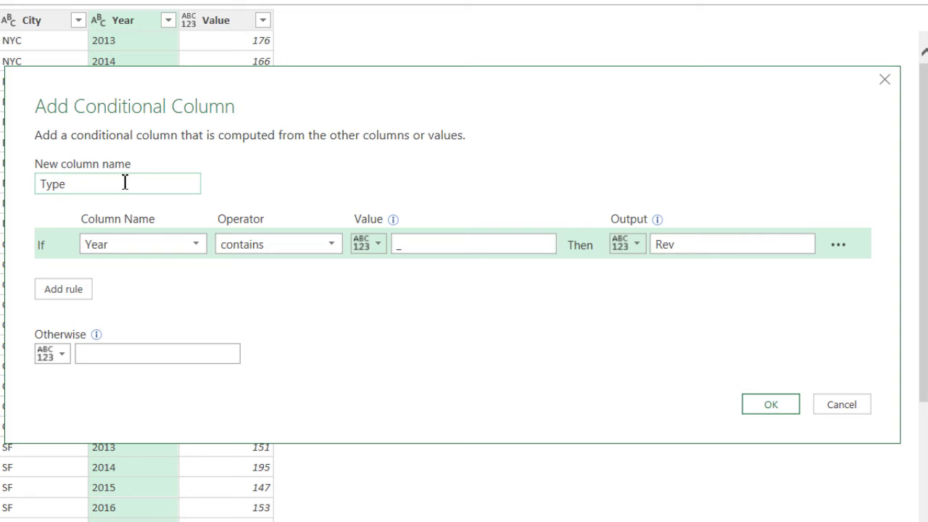
pyautogui.click(172, 358)
pyautogui.moveTo(191, 79); pyautogui.dragTo(196, 163)
pyautogui.doubleClick(754, 322)
pyautogui.write('Quan')
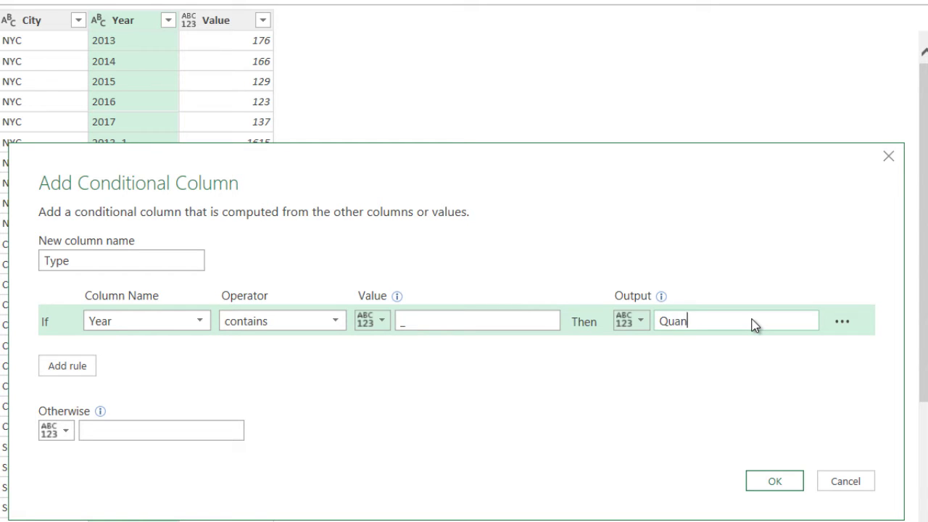
pyautogui.write('tity')
pyautogui.click(231, 431)
pyautogui.write('Re')
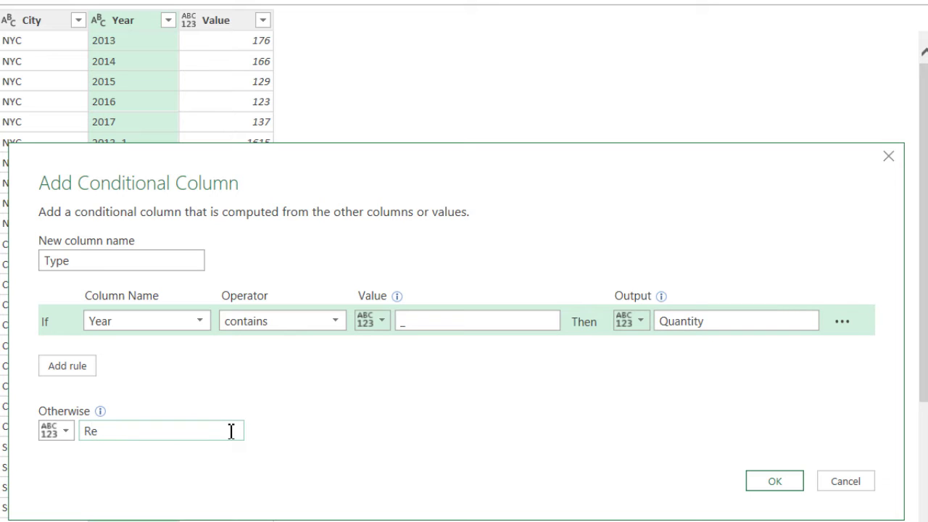
pyautogui.write('venue')
pyautogui.click(773, 484)
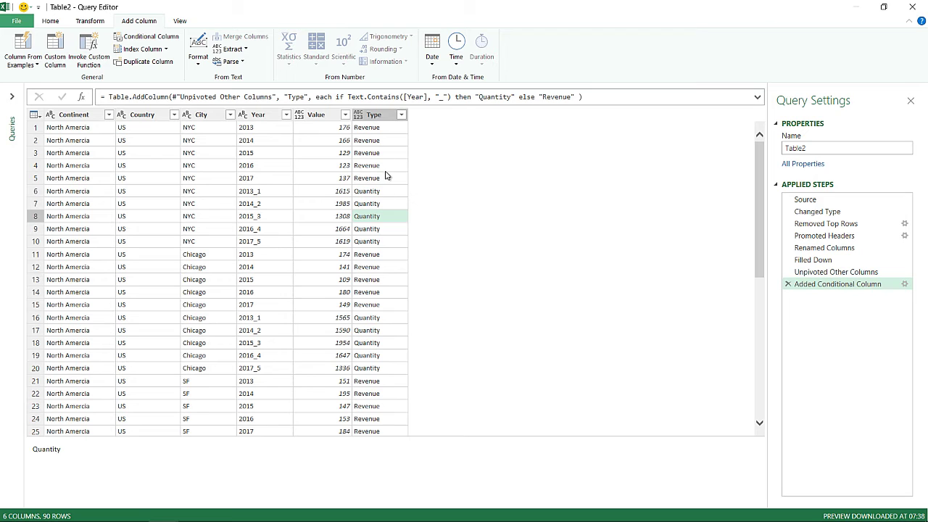
# Select the Year column
pyautogui.click(265, 115)
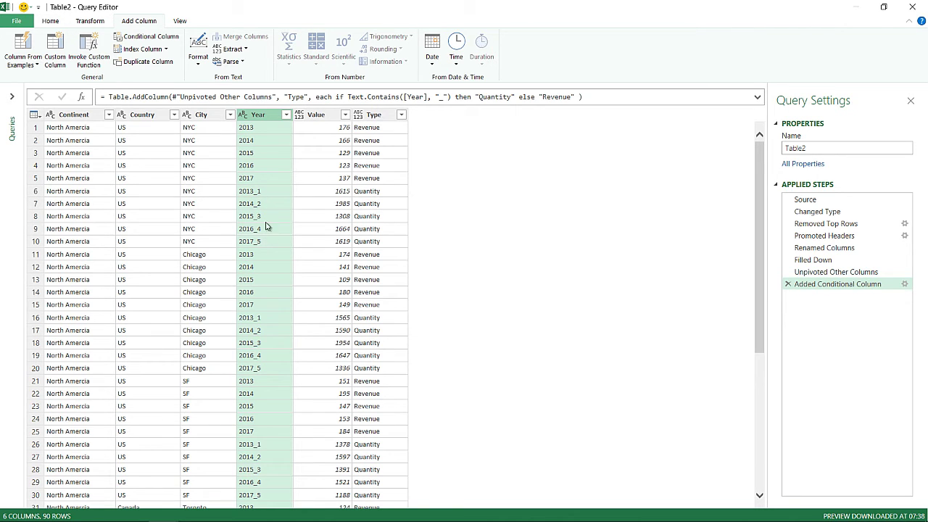
# Extract the first 4 characters of each Year value, turning 2013_1 into 2013
pyautogui.click(87, 23)
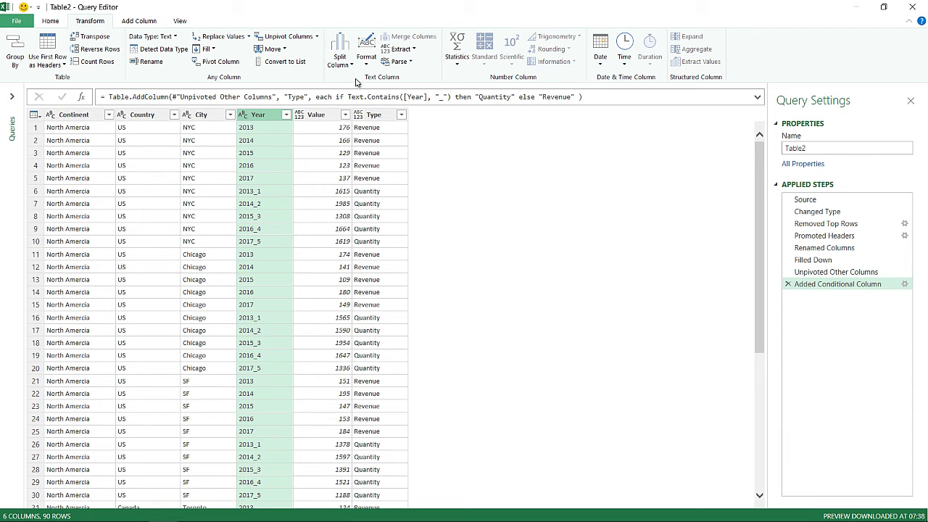
pyautogui.click(401, 49)
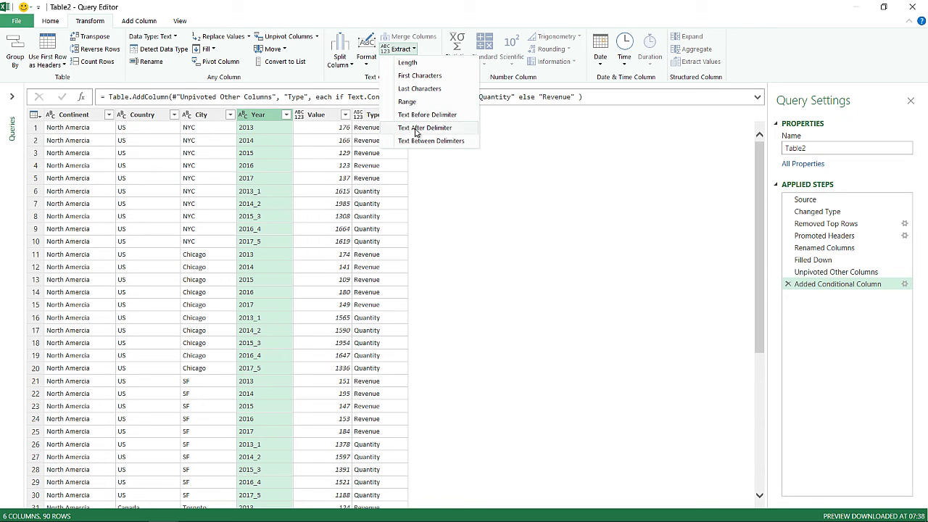
pyautogui.click(405, 179)
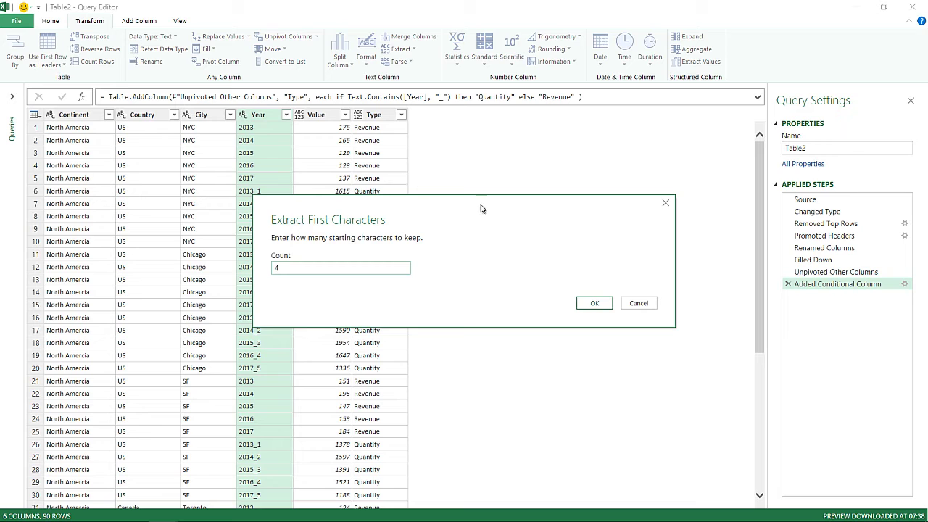
pyautogui.click(598, 305)
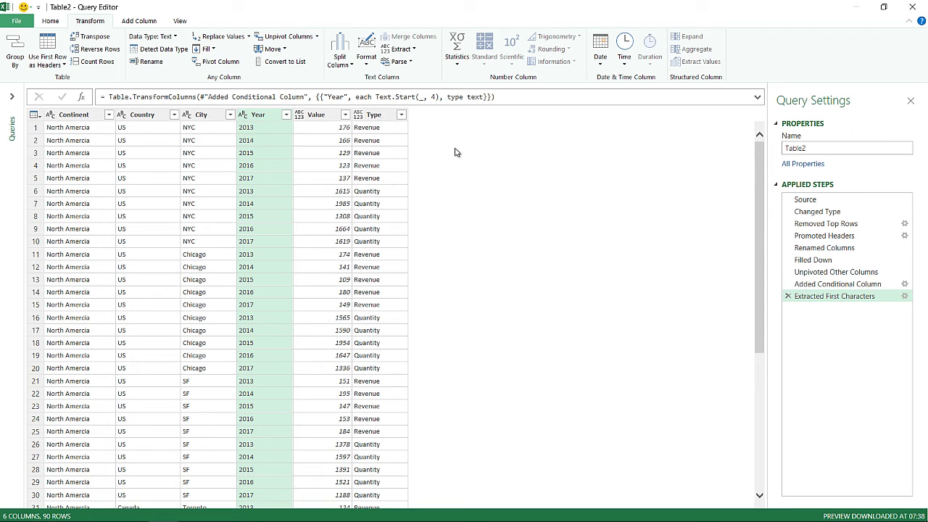
pyautogui.click(373, 116)
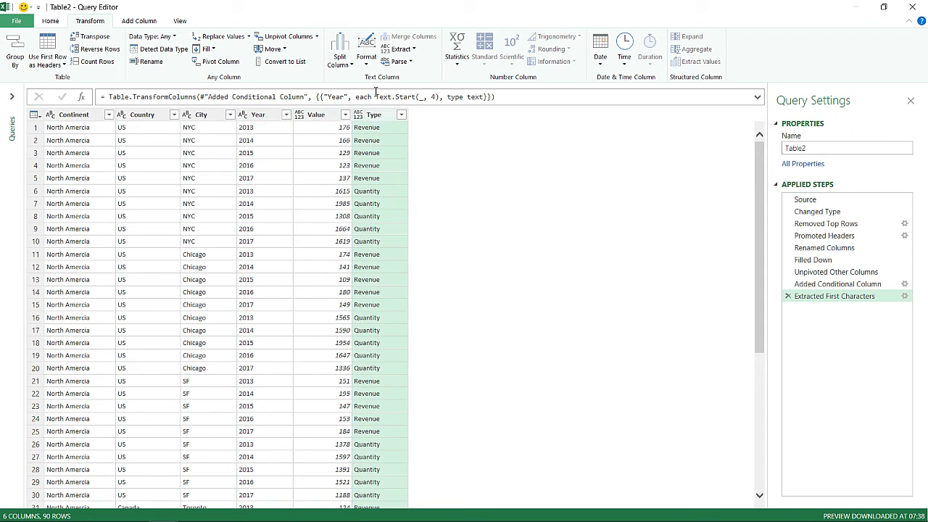
# Pivot Type into Revenue and Quantity columns from Value, using Don't Aggregate
pyautogui.click(229, 64)
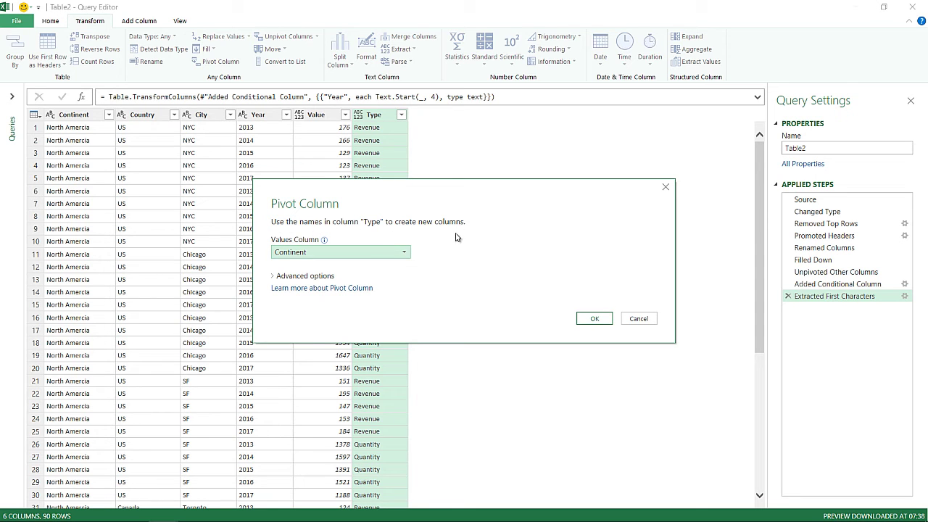
pyautogui.moveTo(458, 191); pyautogui.dragTo(462, 214)
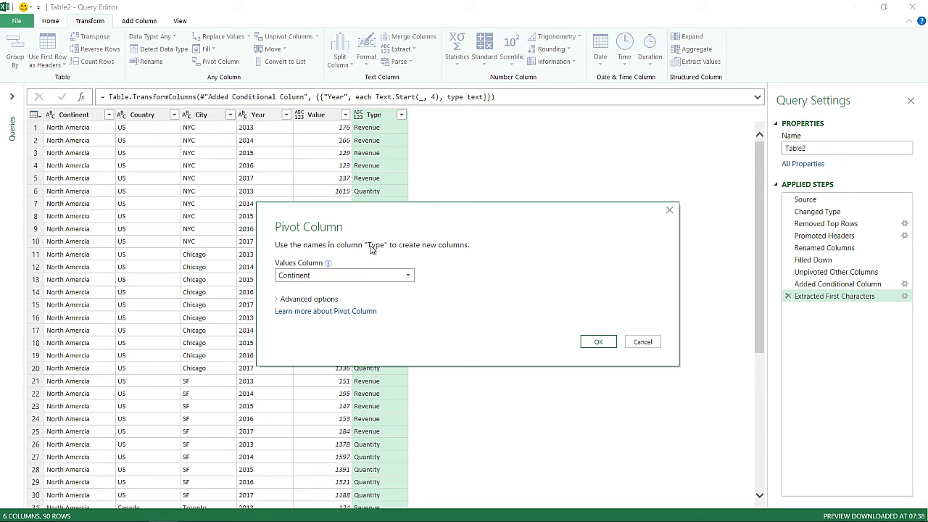
pyautogui.click(334, 275)
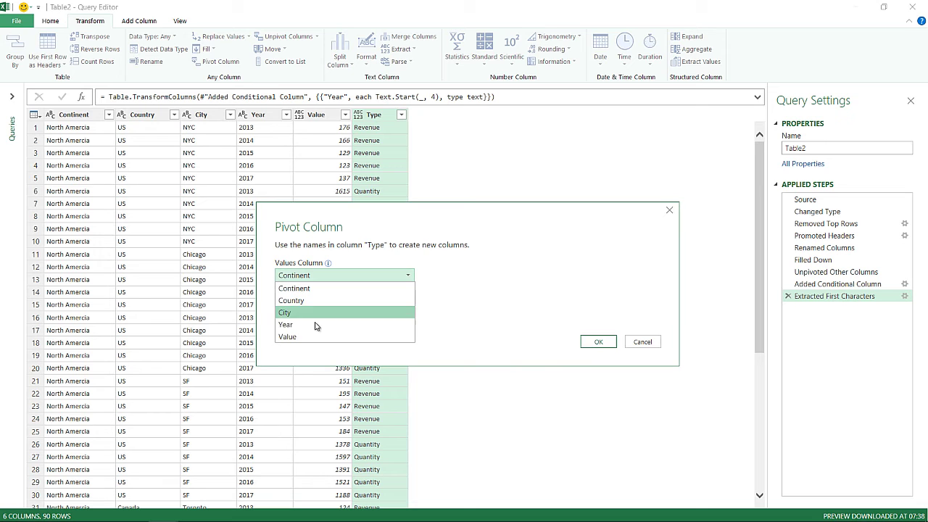
pyautogui.click(317, 336)
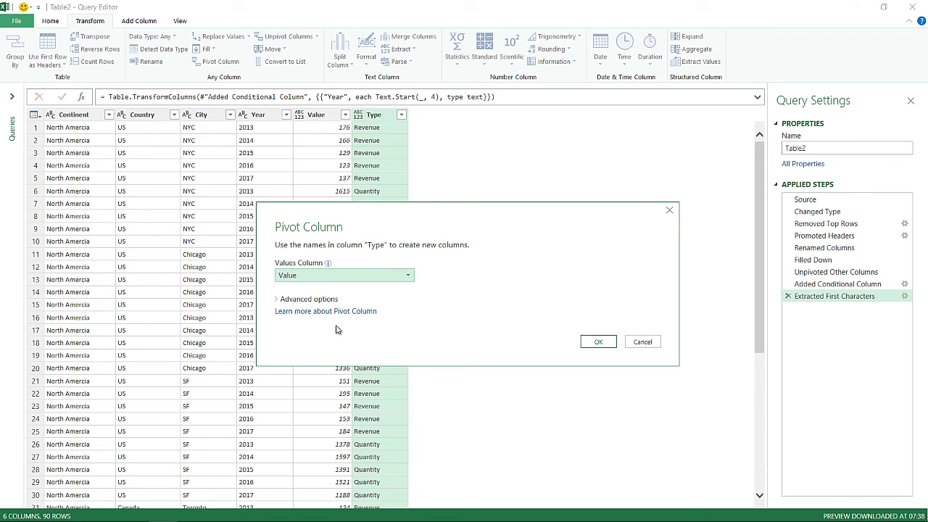
pyautogui.click(317, 300)
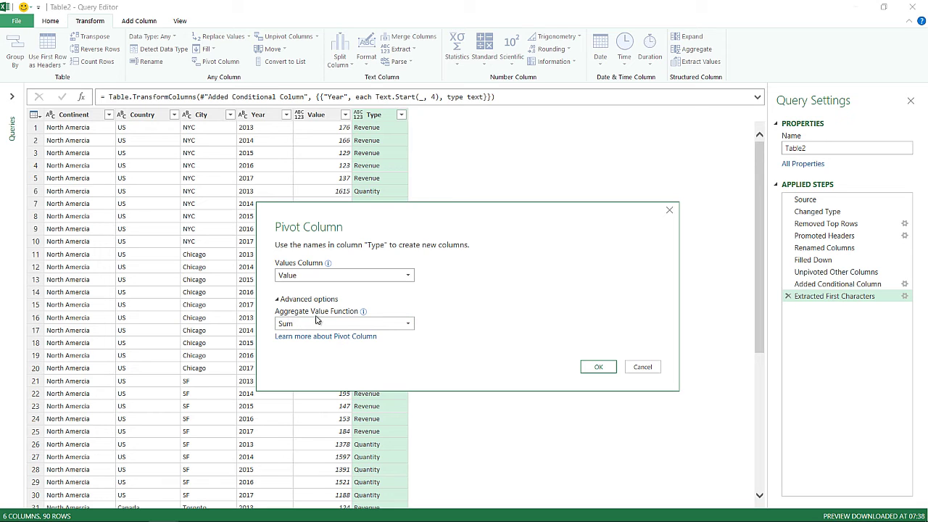
pyautogui.click(330, 323)
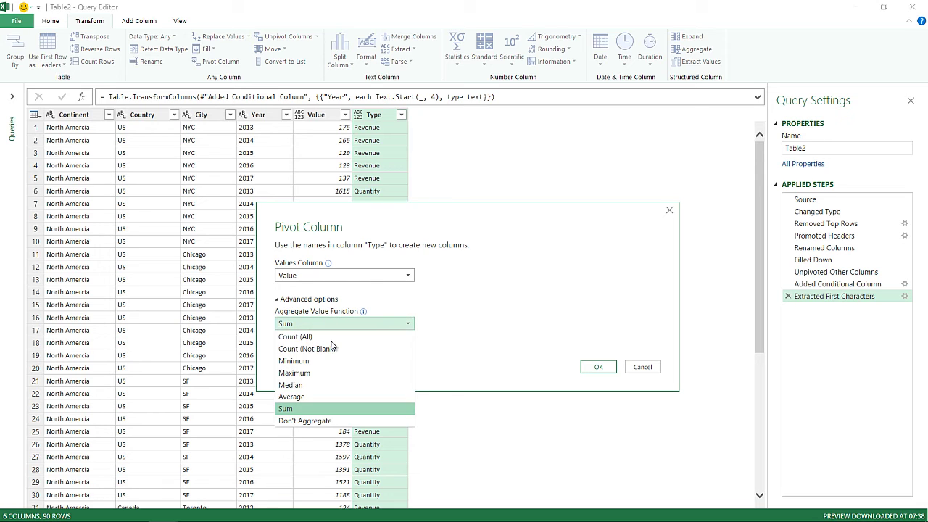
pyautogui.click(334, 420)
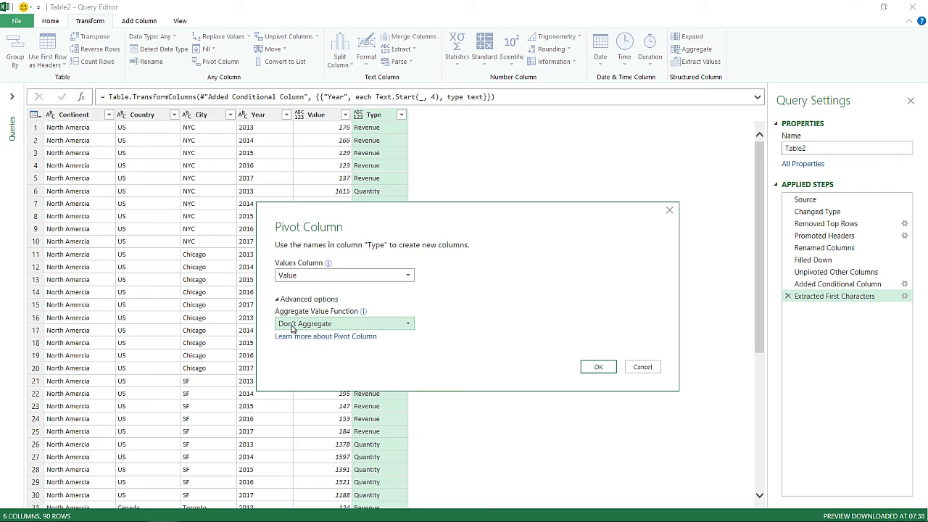
pyautogui.click(598, 366)
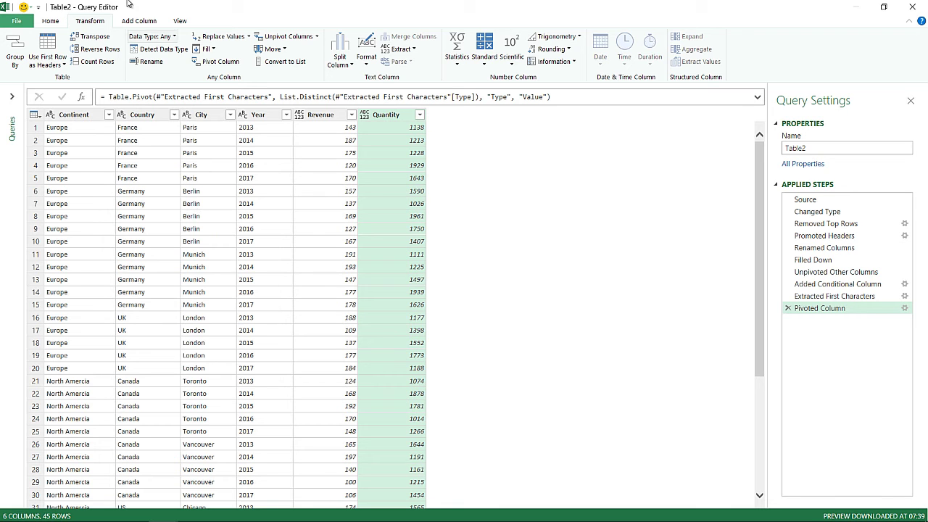
# Close & Load the query output onto Sheet1 as a 45-row table
pyautogui.click(50, 20)
pyautogui.click(15, 51)
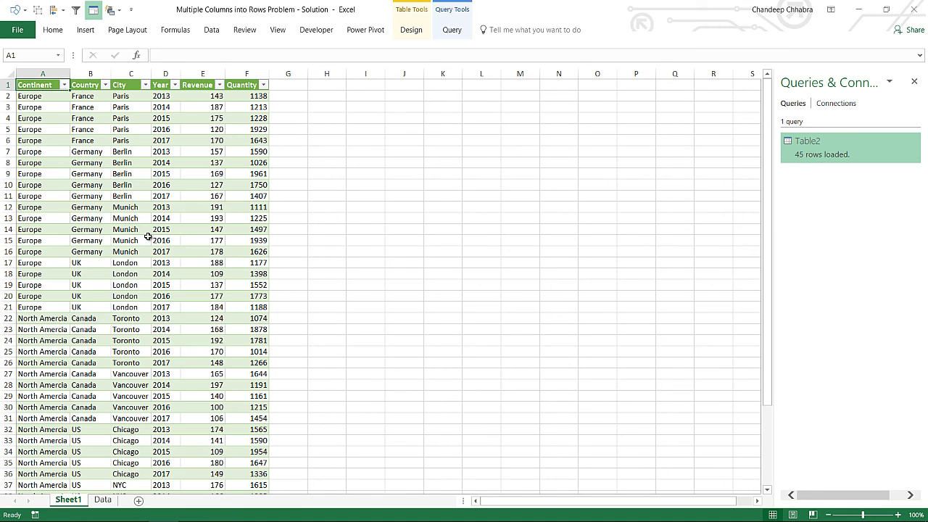
# On the Data sheet, select the Expected Result Continent values B20:B64 to count the rows
pyautogui.click(102, 499)
pyautogui.click(98, 295)
pyautogui.scroll(-1, 115, 354)
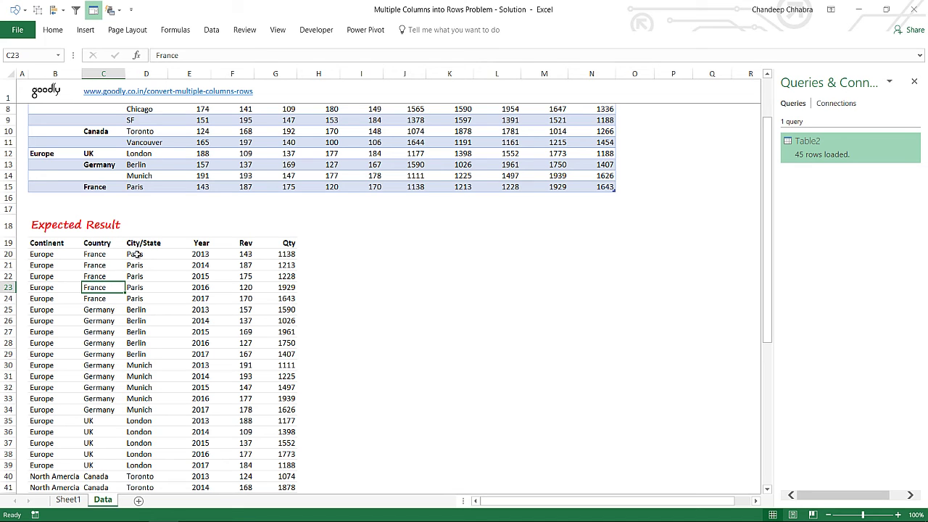
pyautogui.scroll(-1, 284, 257)
pyautogui.scroll(1, 283, 265)
pyautogui.press('Down')
pyautogui.press('Down')
pyautogui.press('Down')
pyautogui.press('Down')
pyautogui.press('Down')
pyautogui.press('Down')
pyautogui.press('Down')
pyautogui.press('Down')
pyautogui.press('Down')
pyautogui.press('Down')
pyautogui.press('Down')
pyautogui.press('Down')
pyautogui.press('Down')
pyautogui.press('Down')
pyautogui.press('Down')
pyautogui.press('Down')
pyautogui.press('Down')
pyautogui.press('Down')
pyautogui.press('Down')
pyautogui.press('Down')
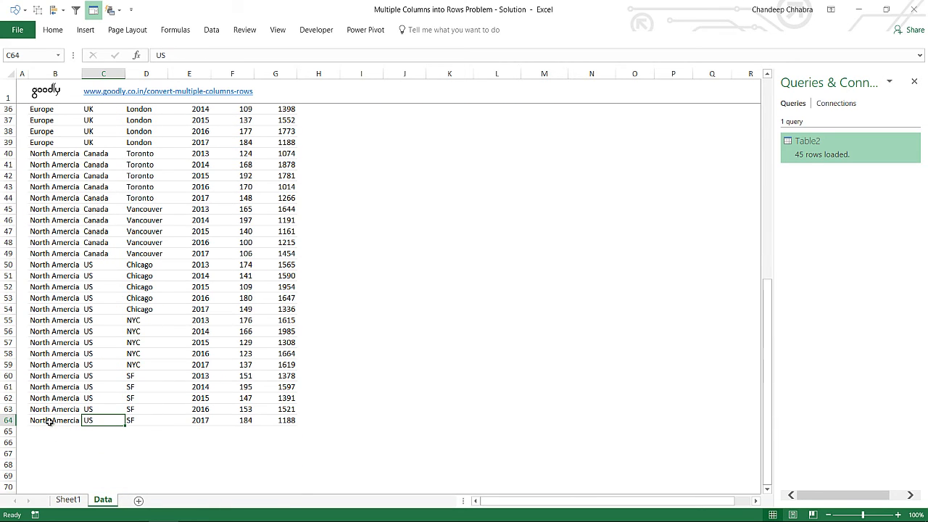
pyautogui.click(49, 421)
pyautogui.hotkey('ctrl', 'shift', 'Up')
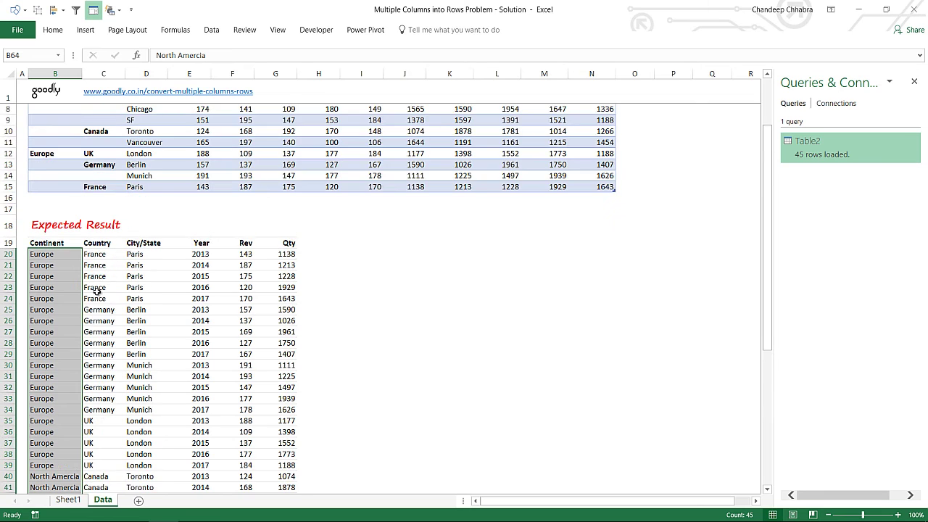
pyautogui.scroll(5, 97, 294)
# Compare the loaded Sheet1 table against the source Revenue figures in E7:I15
pyautogui.click(68, 500)
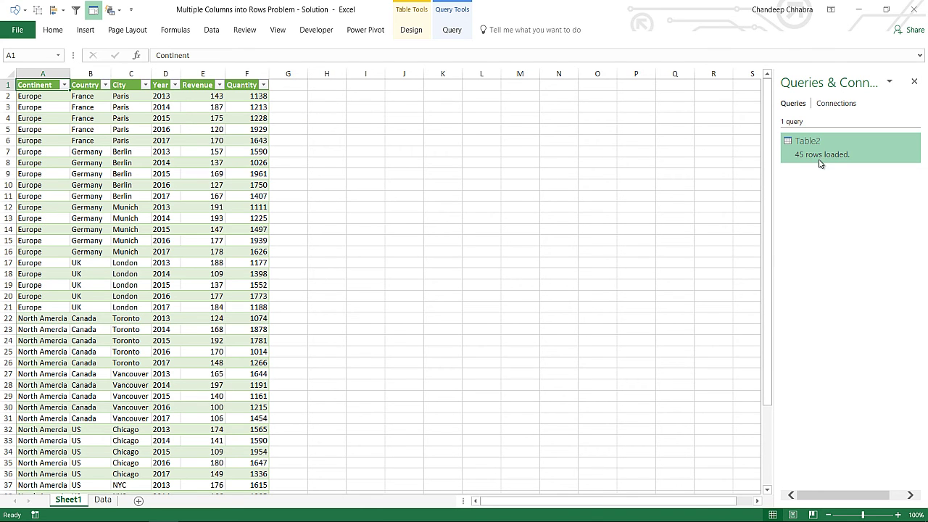
pyautogui.moveTo(819, 161)
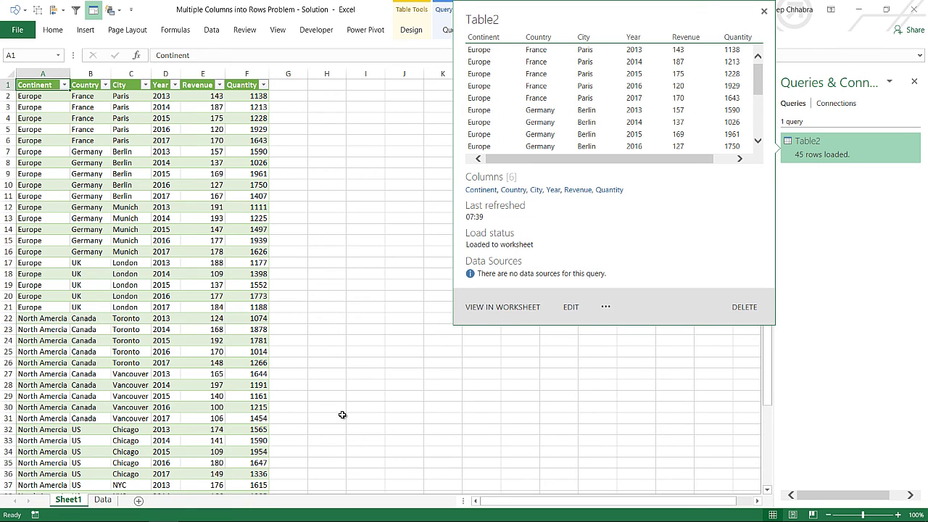
pyautogui.click(102, 499)
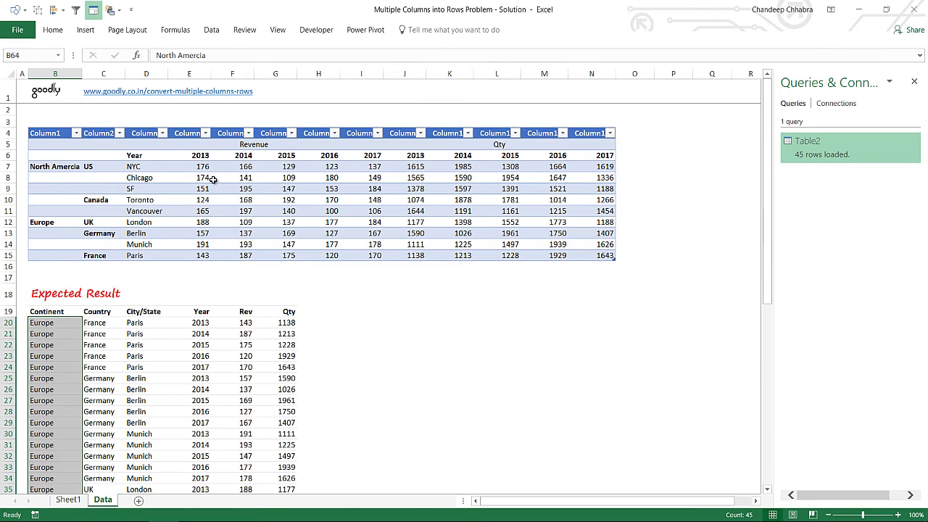
pyautogui.moveTo(194, 167); pyautogui.dragTo(371, 255)
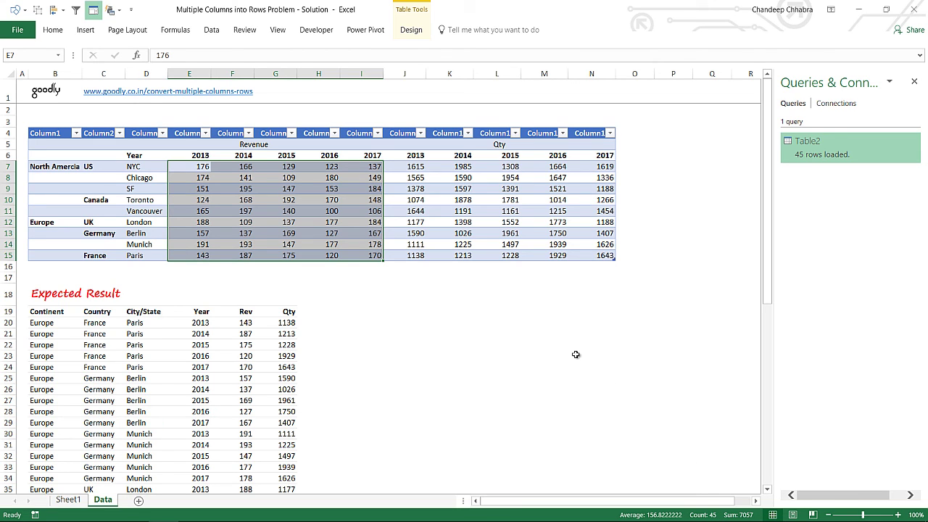
pyautogui.click(78, 499)
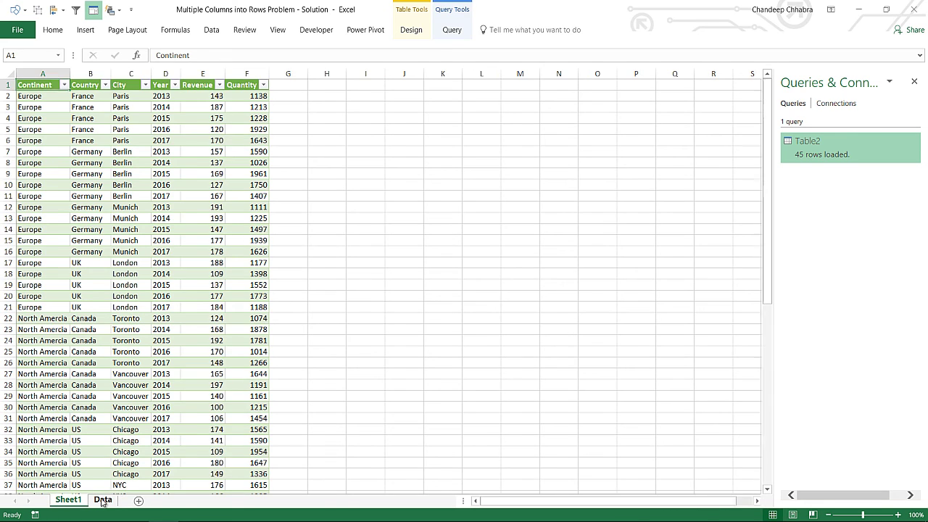
pyautogui.click(102, 499)
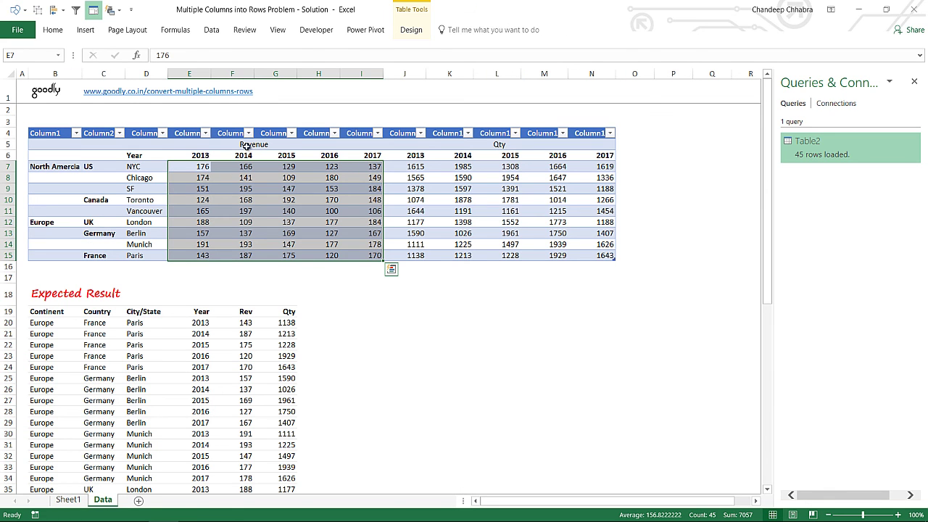